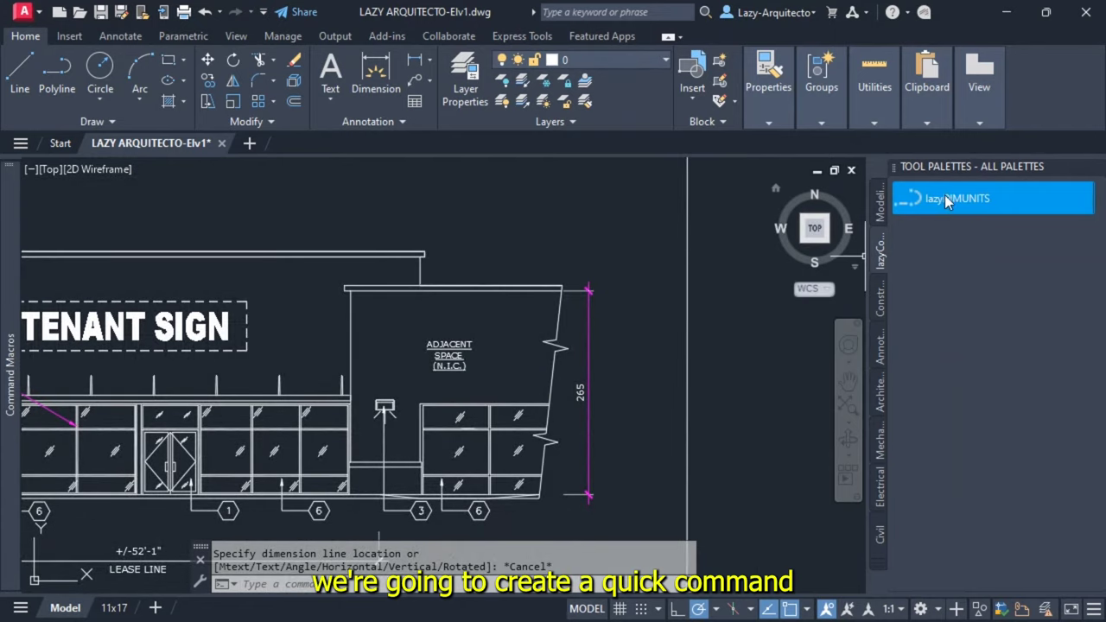
Toggle to feet-and-inches with lazyDIMUNITS and dimension the elevation height as 21'-11"
left_click(955, 198)
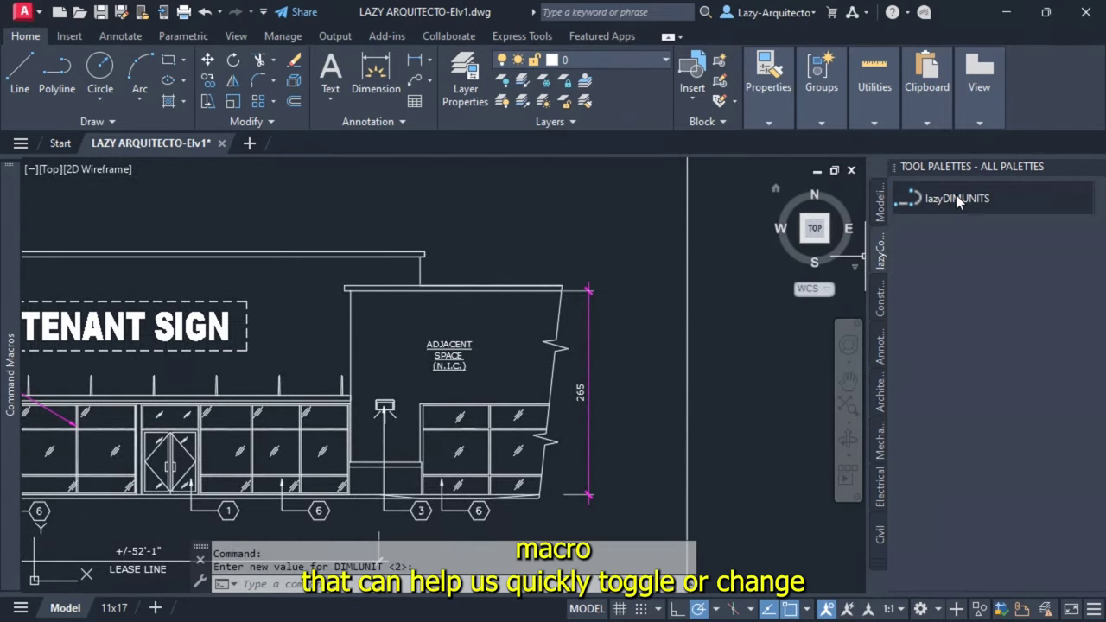
type("DL")
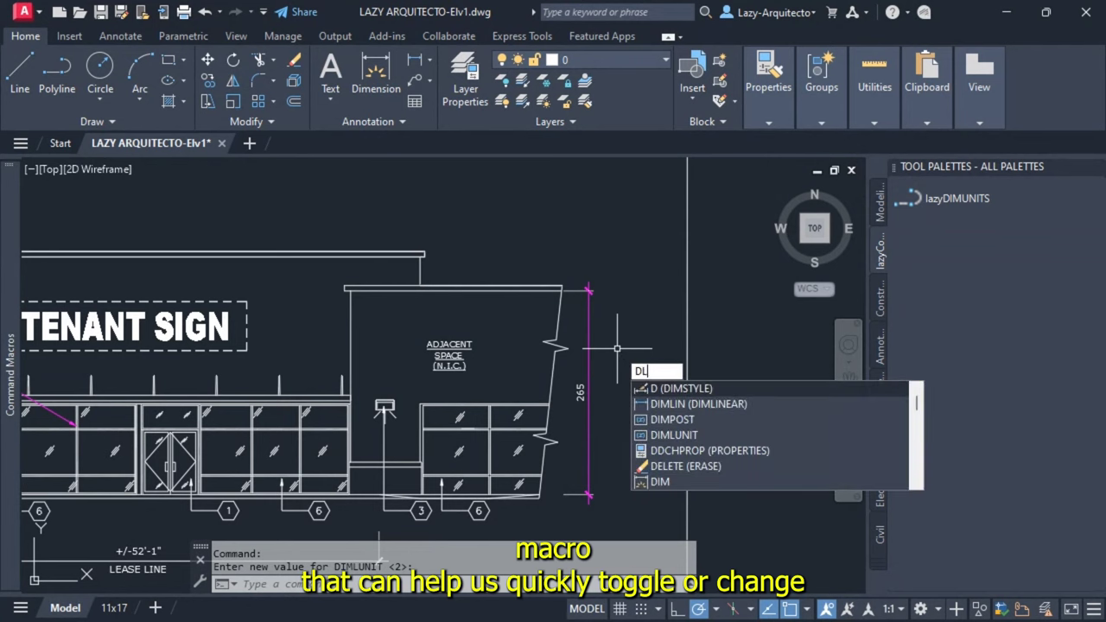
key("Return")
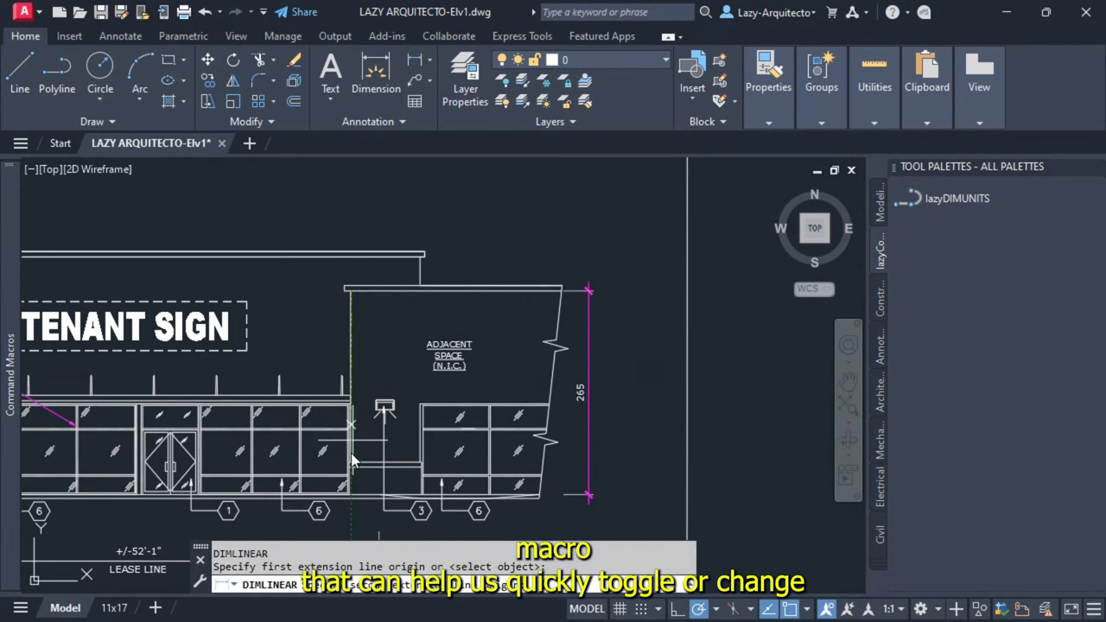
left_click(352, 461)
left_click(348, 493)
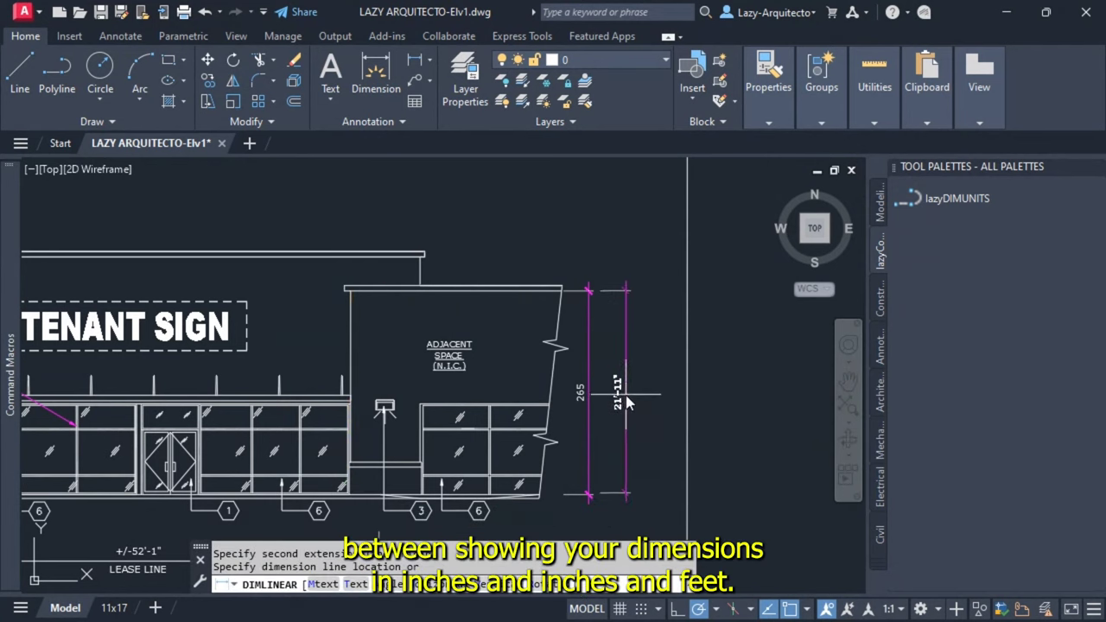
left_click(626, 402)
Bring the DETAIL box into view, toggle units back, and add its 82 dimension
middle_click_drag(650, 176, 668, 451)
scroll(671, 254, "up", 2)
middle_click_drag(671, 254, 639, 313)
scroll(626, 324, "up", 1)
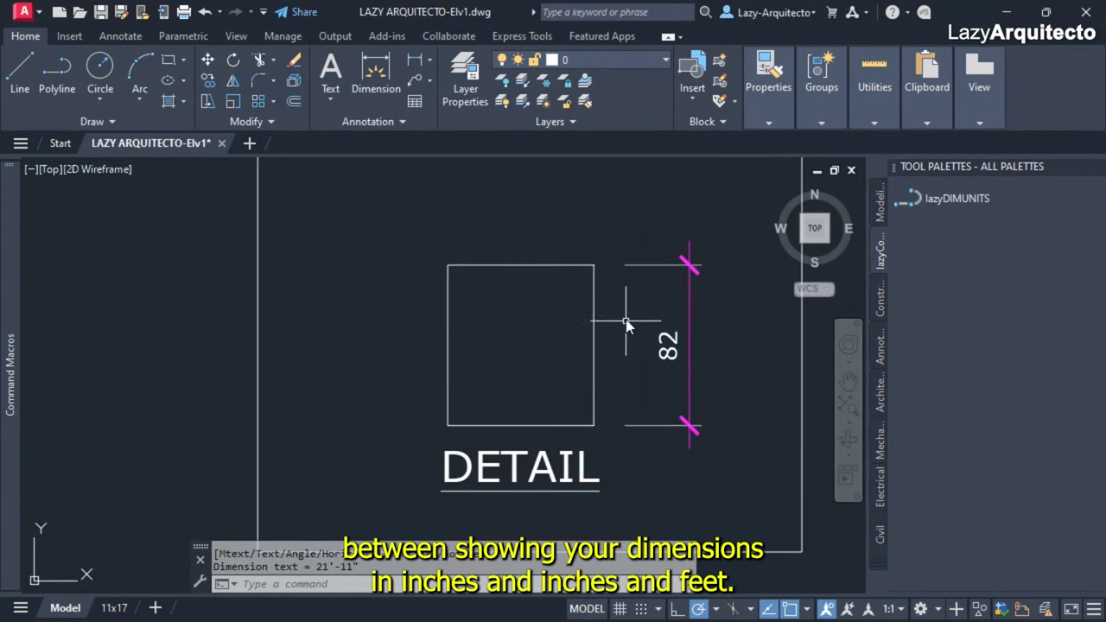
left_click(983, 197)
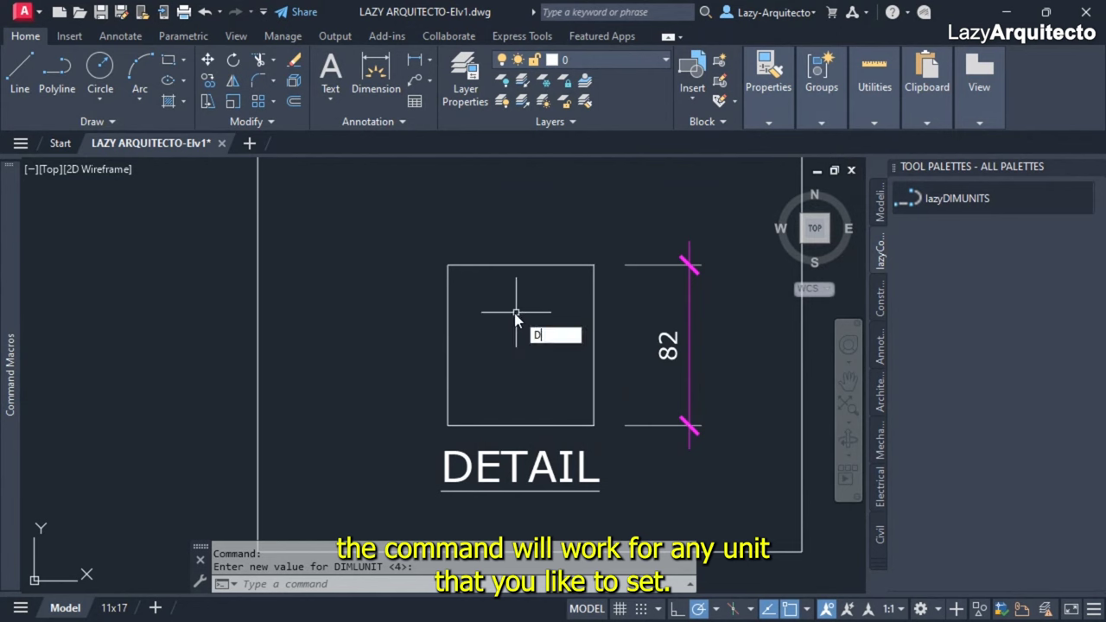
left_click(448, 265)
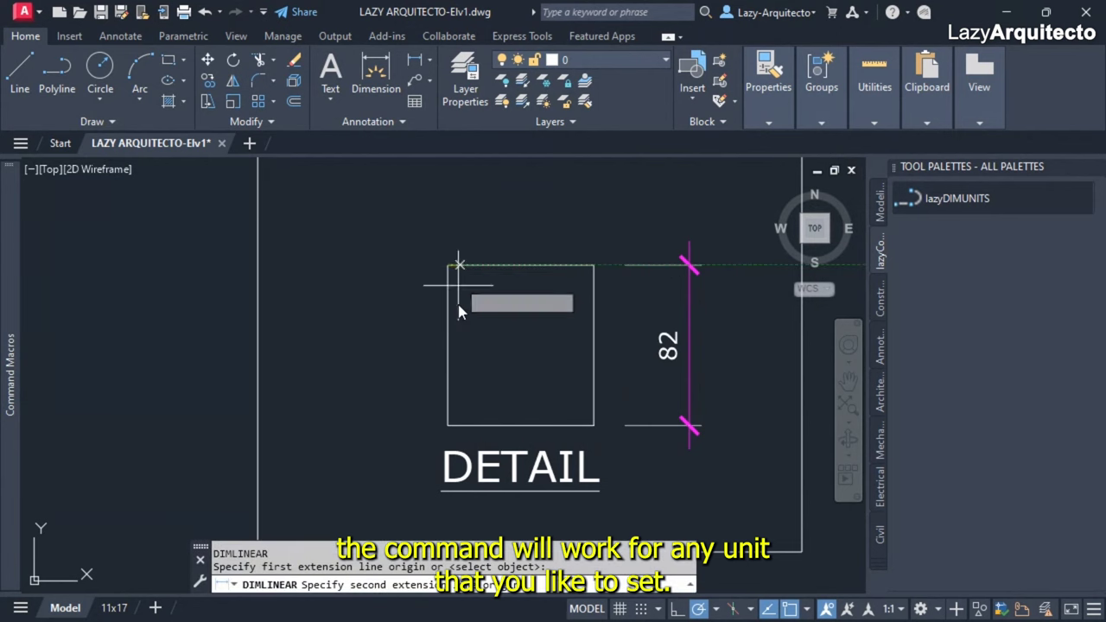
left_click(449, 424)
left_click(425, 363)
scroll(525, 285, "down", 5)
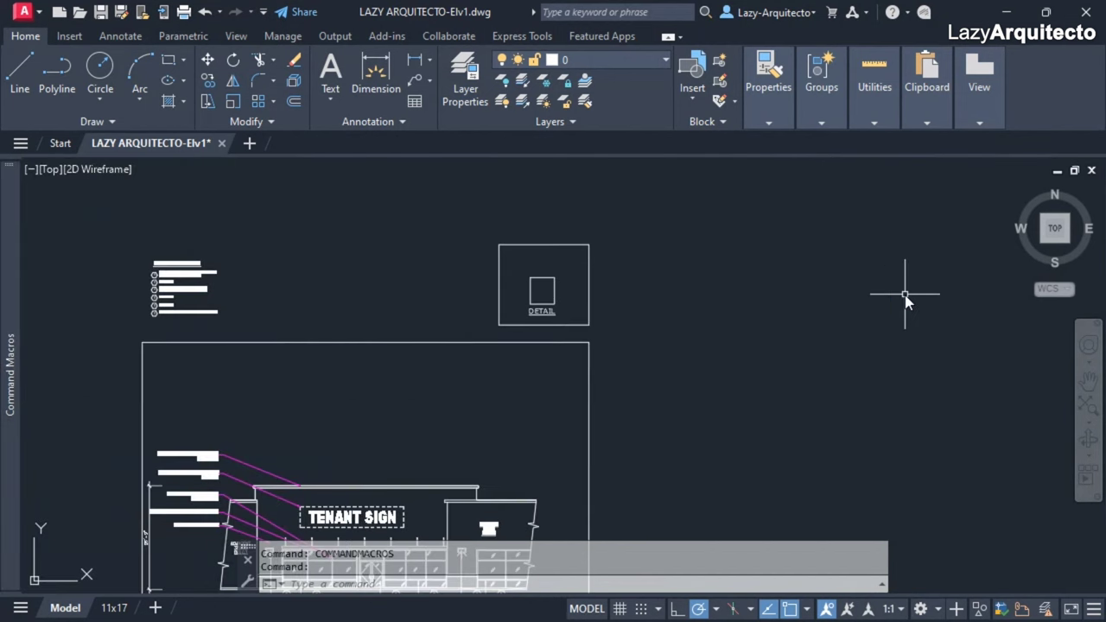
Open Tool Palettes and drag the DETAIL box polyline onto the palette as a Polyline tool
key("ctrl+3")
left_click(428, 236)
left_click_drag(429, 236, 950, 263)
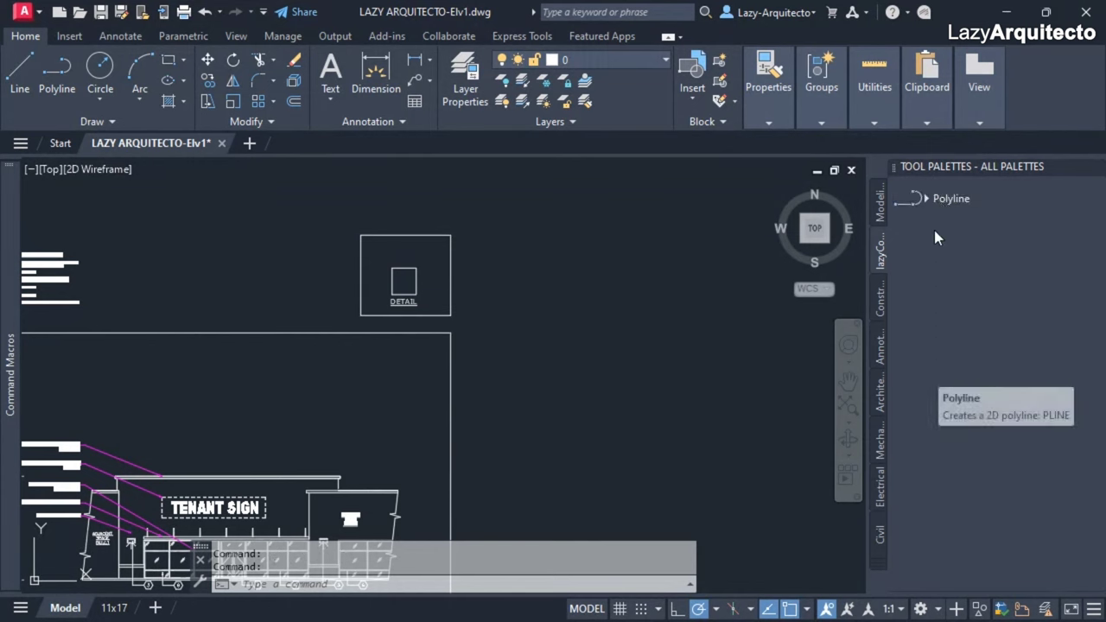
right_click(943, 201)
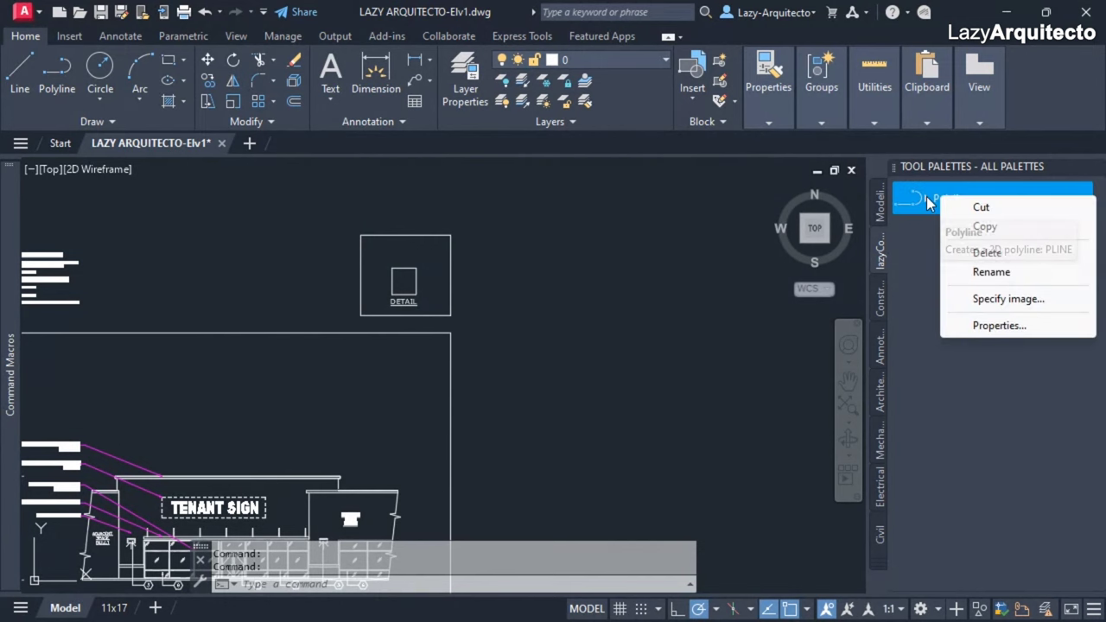
Open the Polyline tool's Tool Properties window and reposition and resize it
left_click(984, 326)
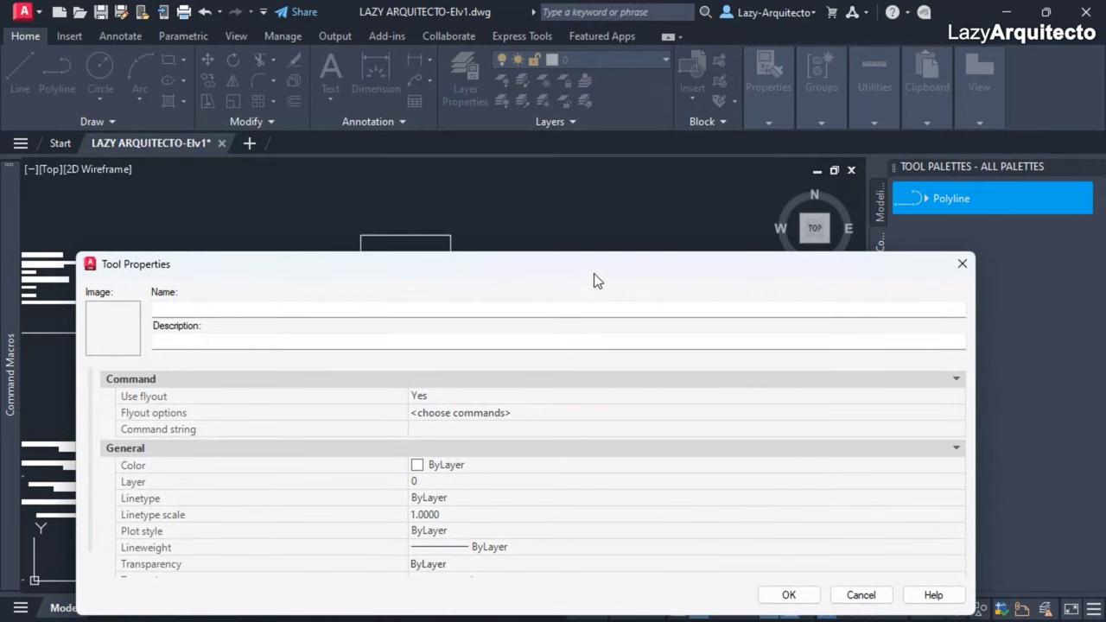
left_click_drag(577, 264, 577, 177)
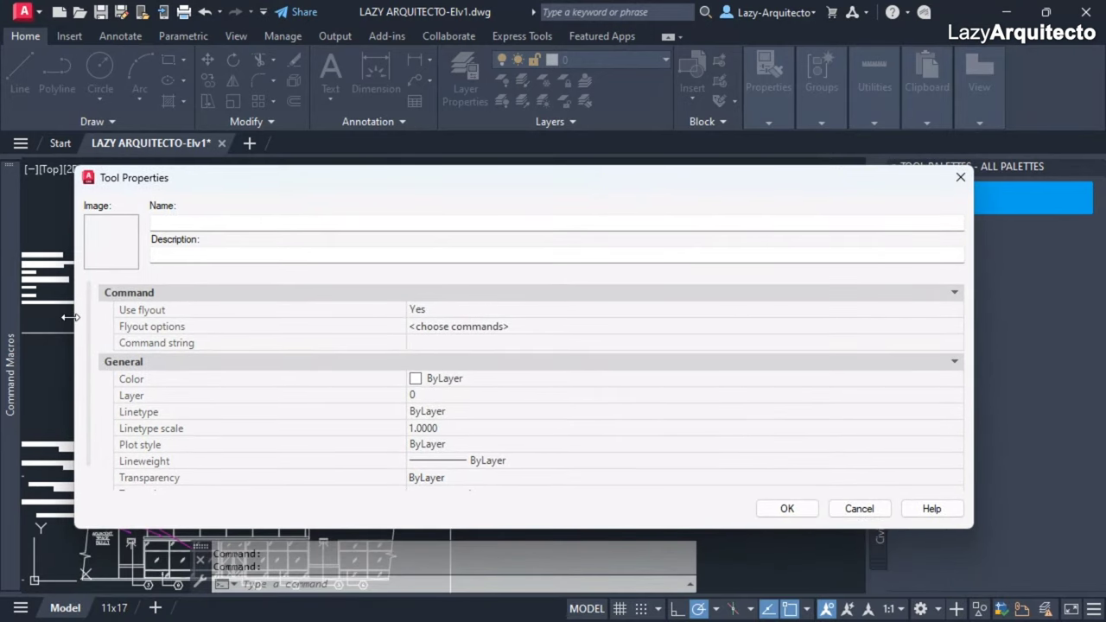
left_click_drag(76, 313, 341, 313)
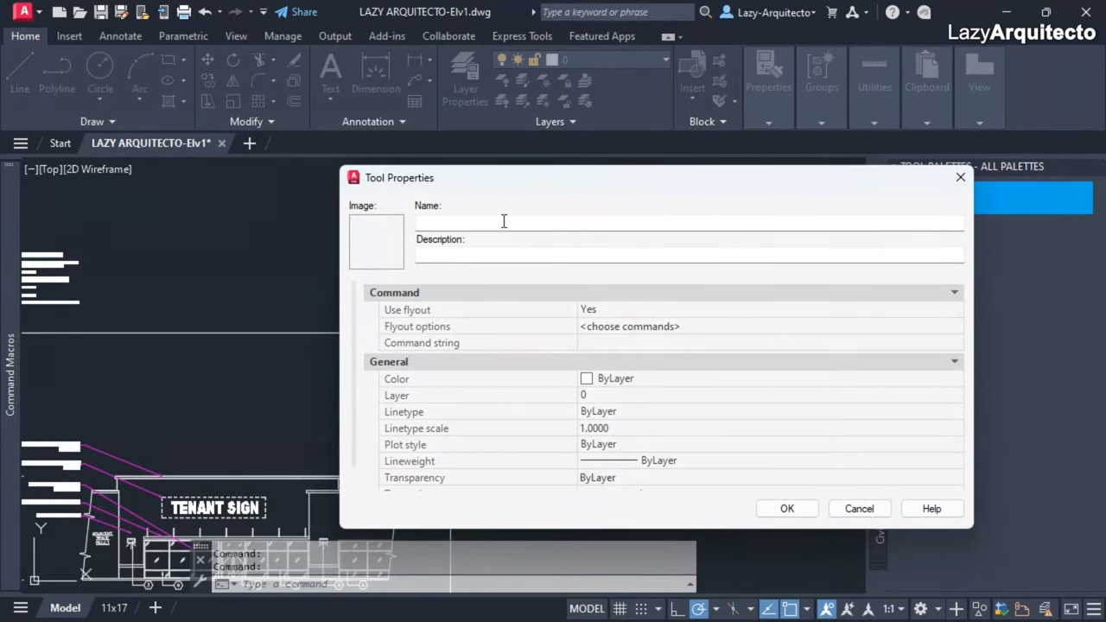
left_click_drag(553, 179, 427, 199)
Paste the toggle description and the name lazyDIMUNITS into the tool's fields
left_click(332, 272)
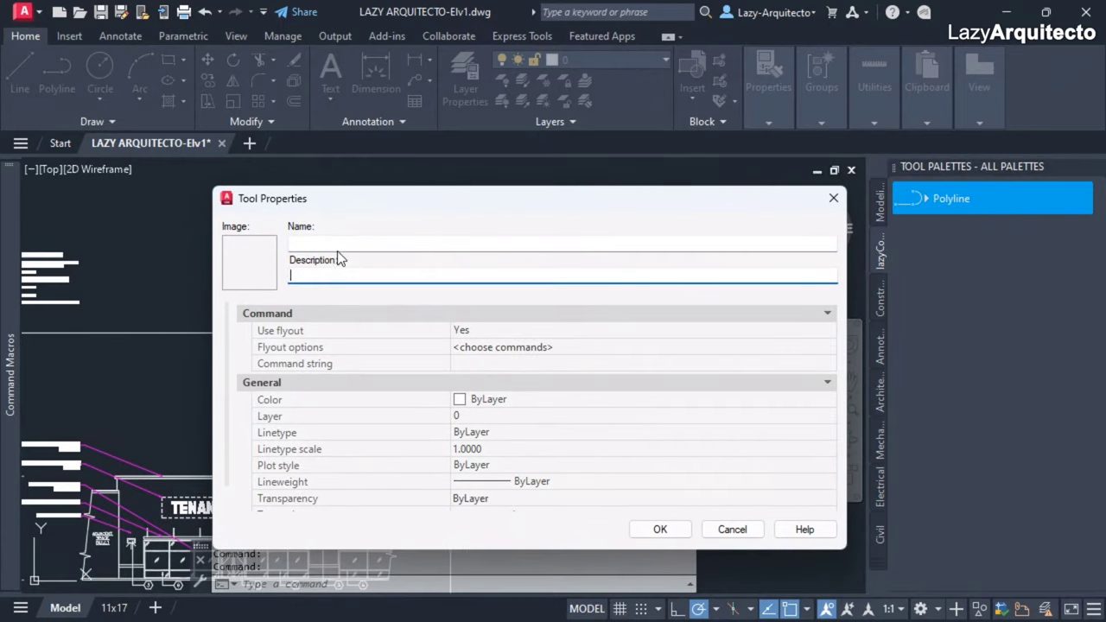
type("This command will toggle between dimensions in inches and feet and inches")
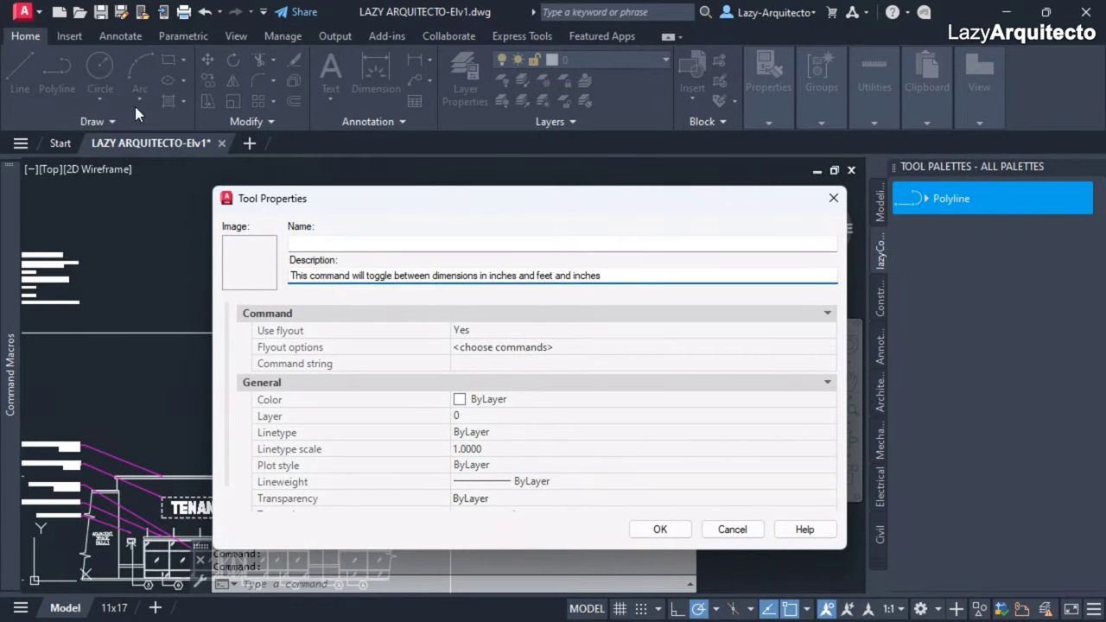
left_click(340, 243)
type("lazyDIMUNITS")
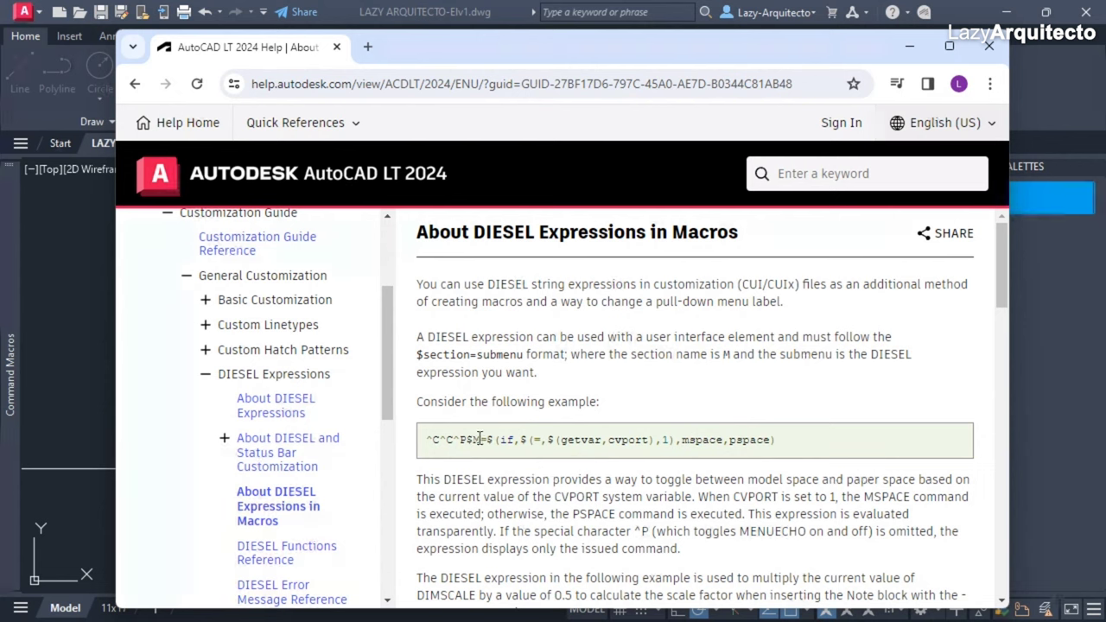
Study the DIESEL if example, then return to review the DIMLUNIT toggle command string
left_click_drag(513, 442, 499, 442)
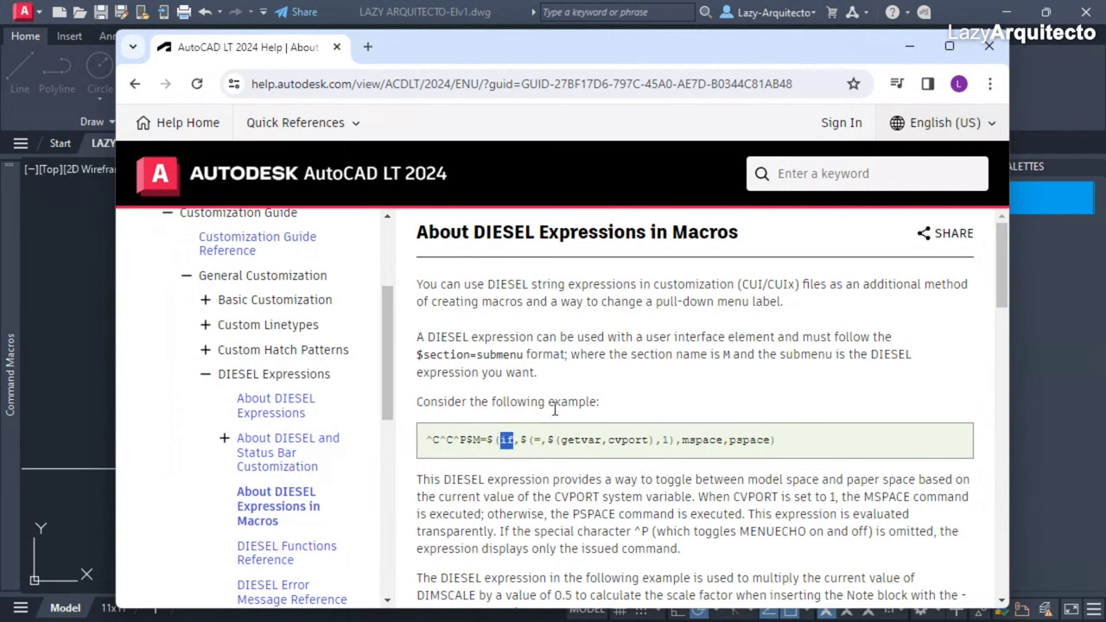
left_click(909, 47)
left_click_drag(735, 353, 412, 351)
left_click(450, 353)
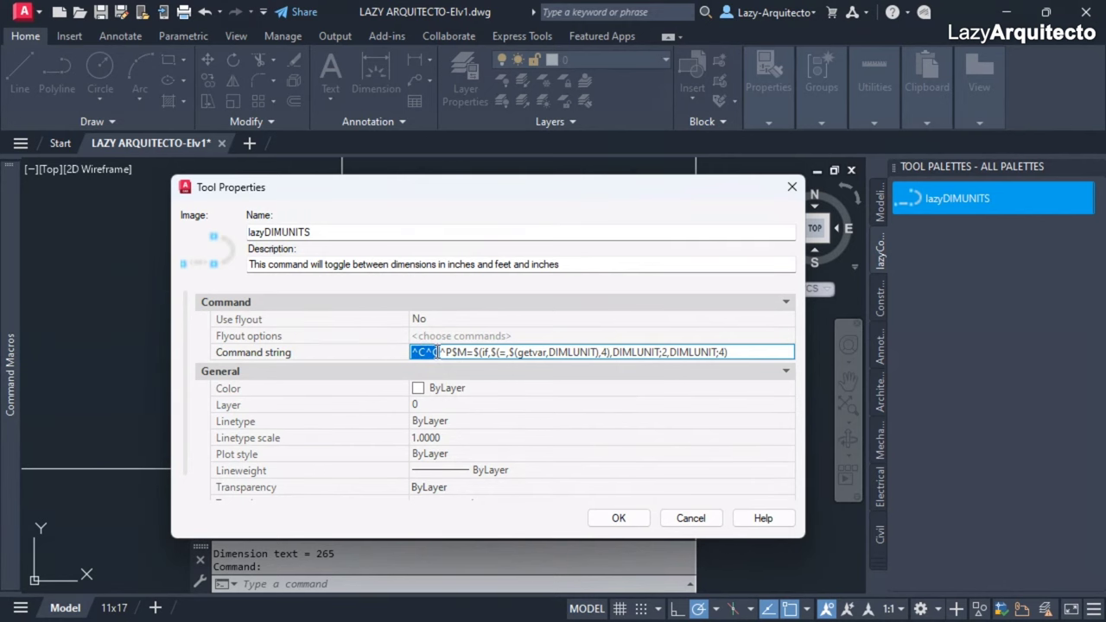
left_click_drag(446, 353, 476, 352)
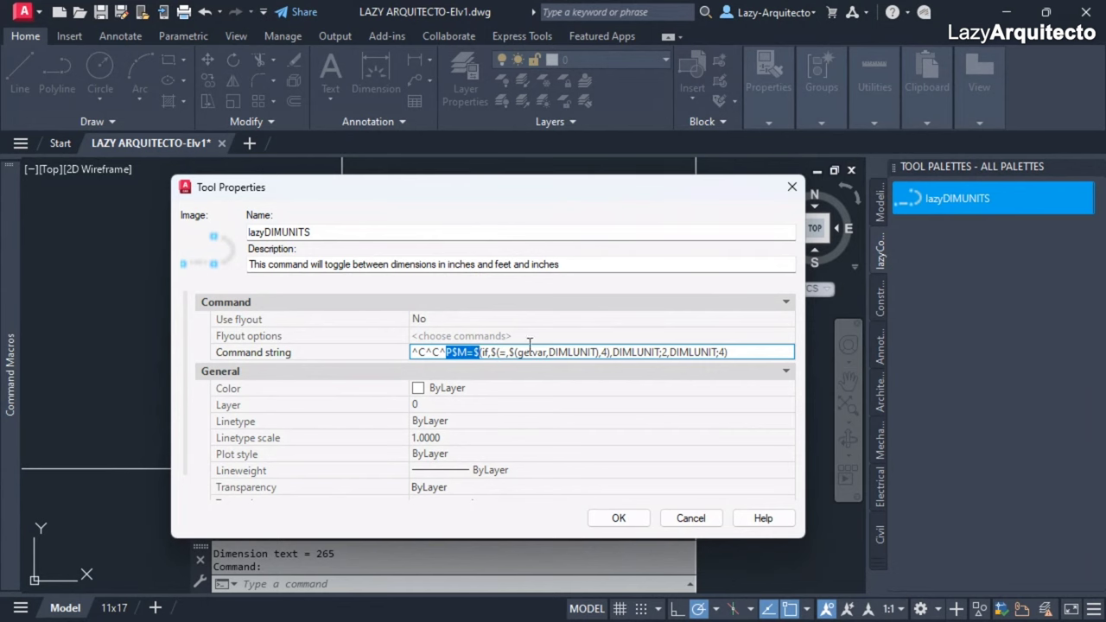
left_click(484, 354)
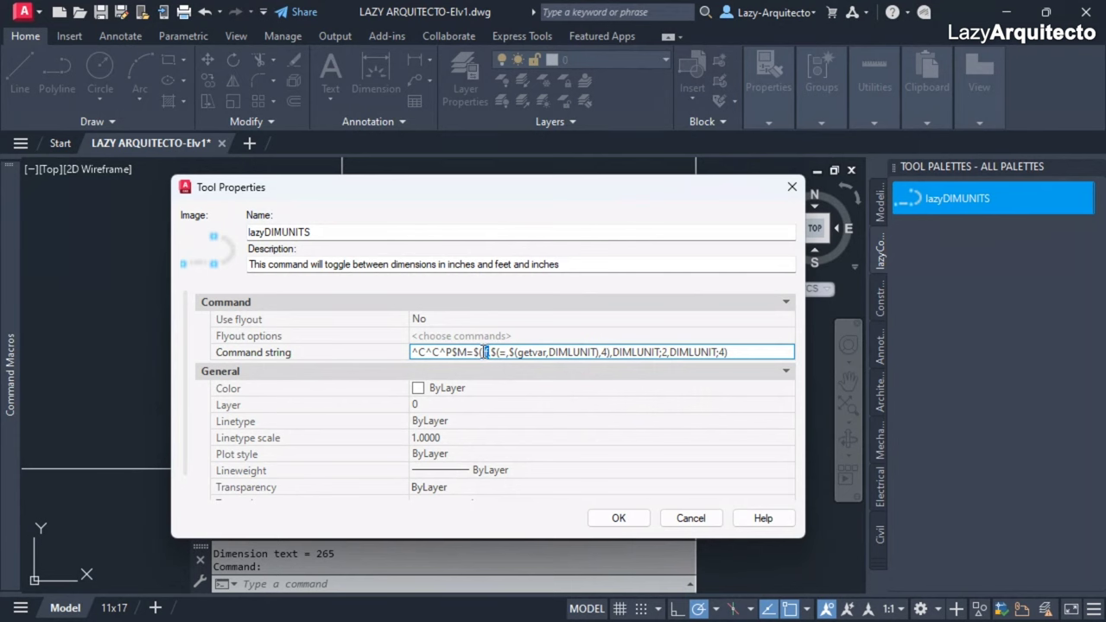
double_click(484, 352)
left_click_drag(549, 353, 591, 352)
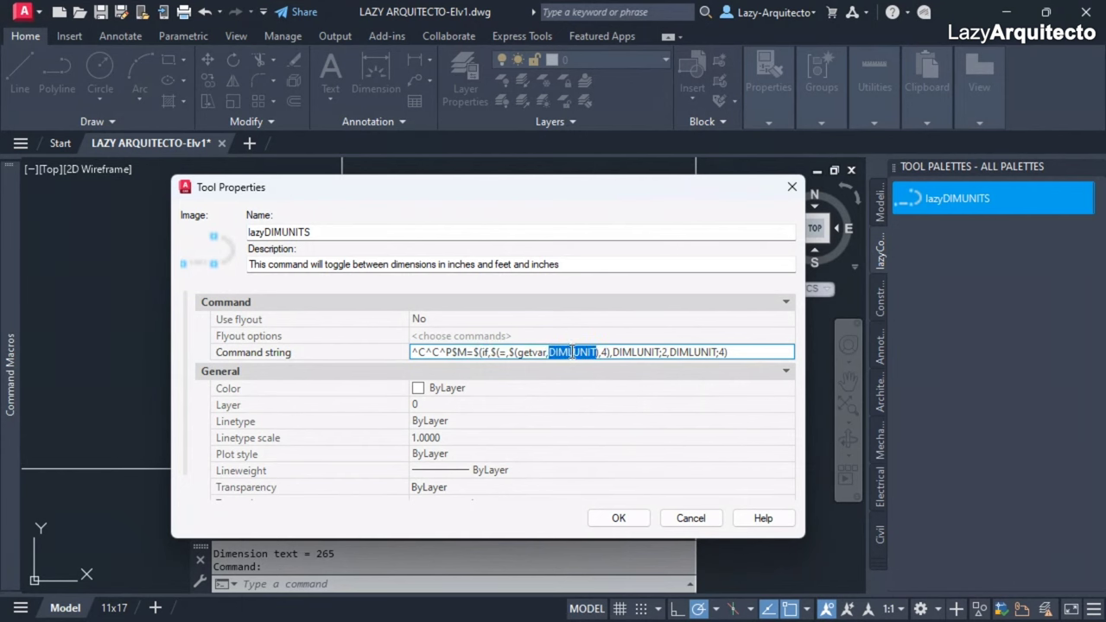
left_click(500, 351)
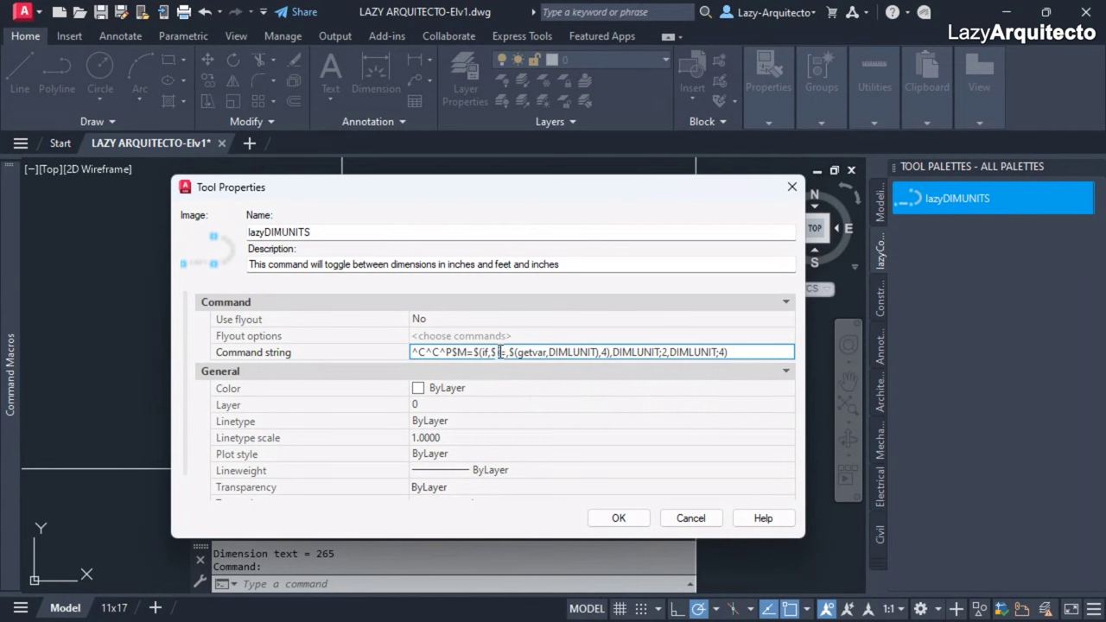
double_click(501, 351)
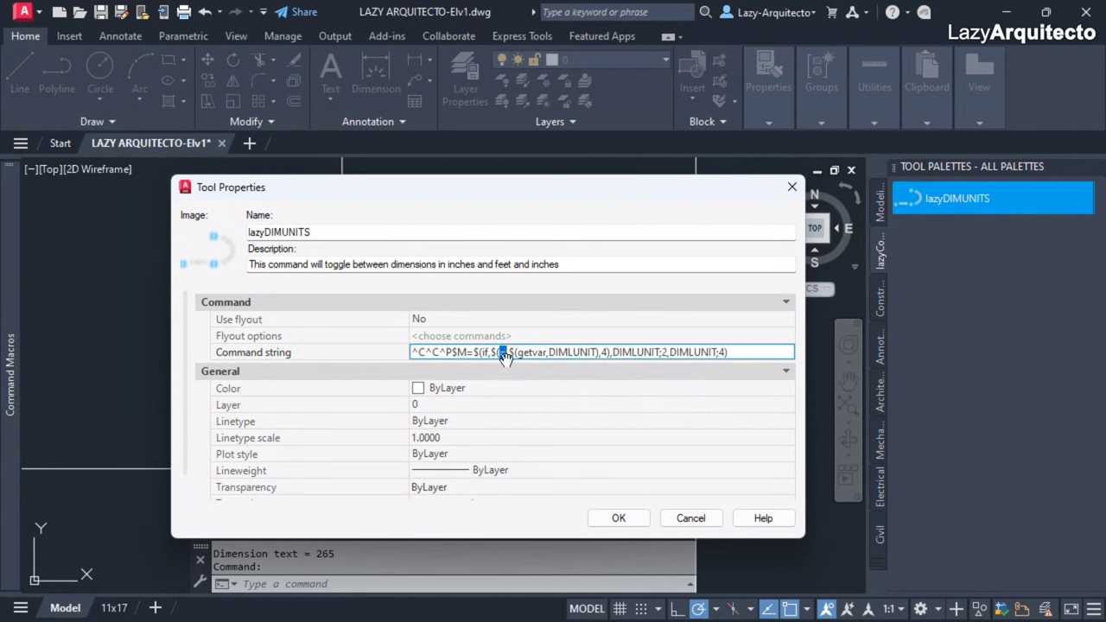
double_click(605, 351)
left_click_drag(610, 351, 669, 358)
left_click_drag(672, 353, 727, 353)
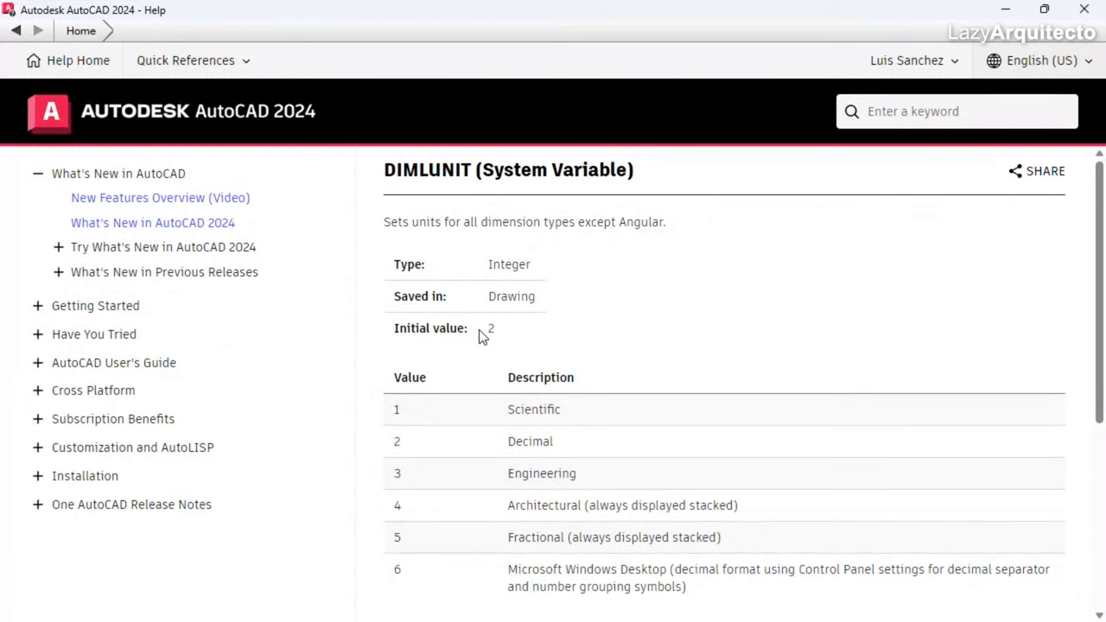
Highlight DIMLUNIT values 4 (Architectural) and 2 (Decimal) in the help page's value table
scroll(487, 408, "down", 1)
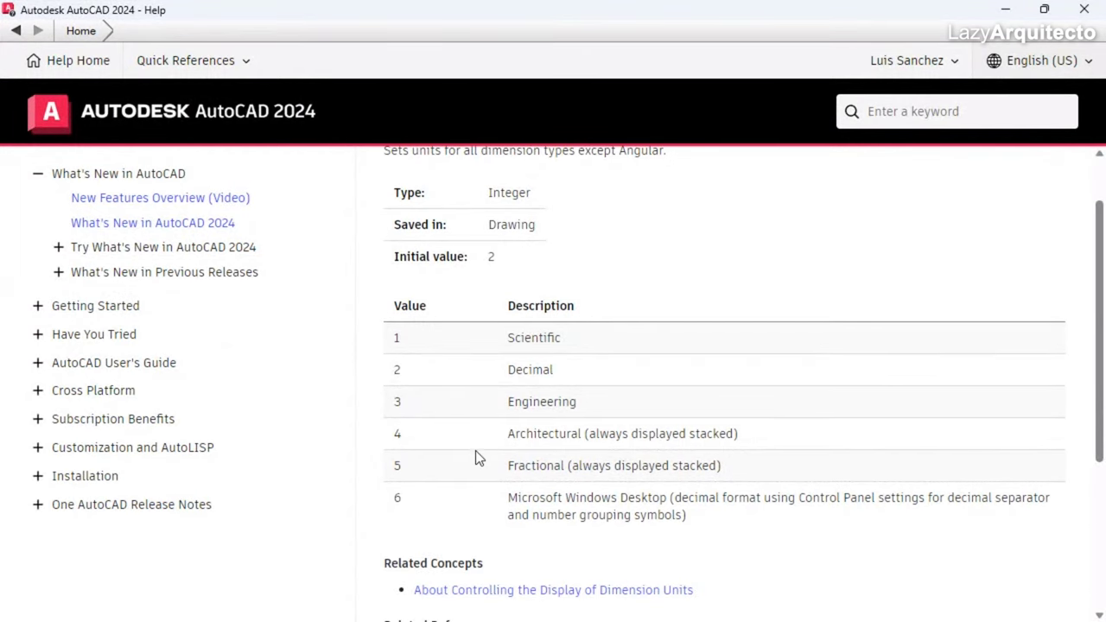
scroll(475, 453, "up", 1)
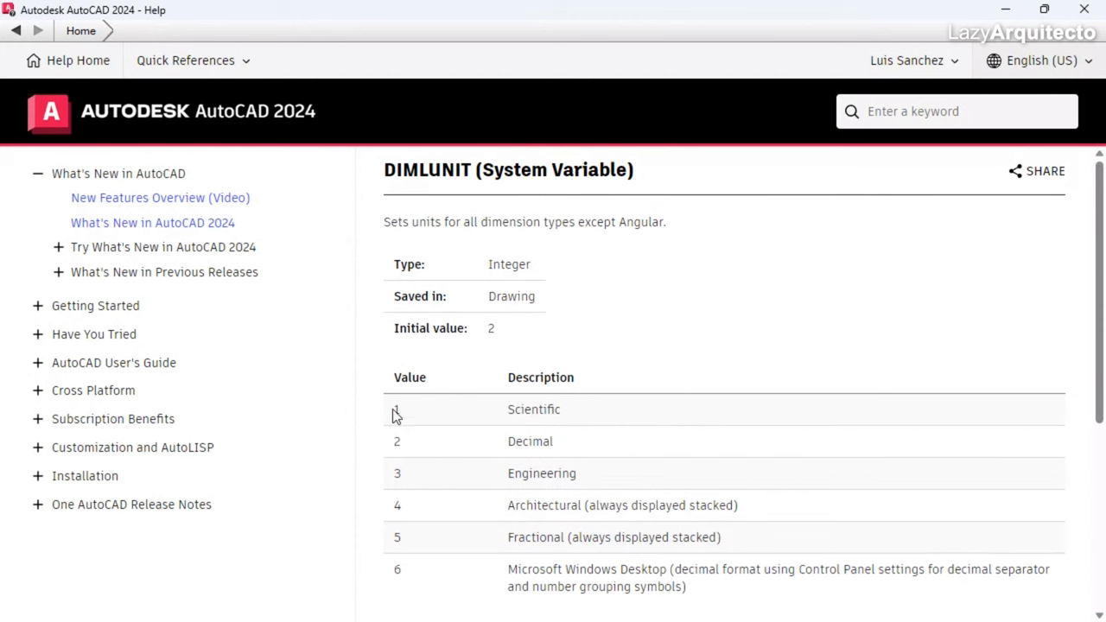
double_click(397, 506)
double_click(396, 441)
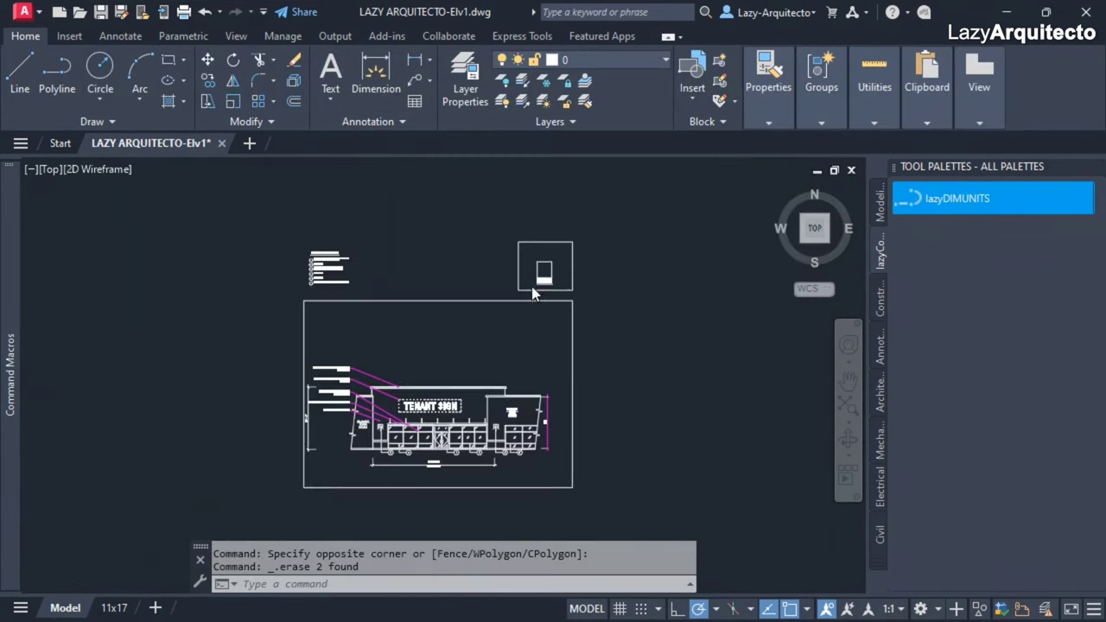
Frame the DETAIL box and begin a DLI dimension on it, then cancel it
scroll(557, 268, "up", 4)
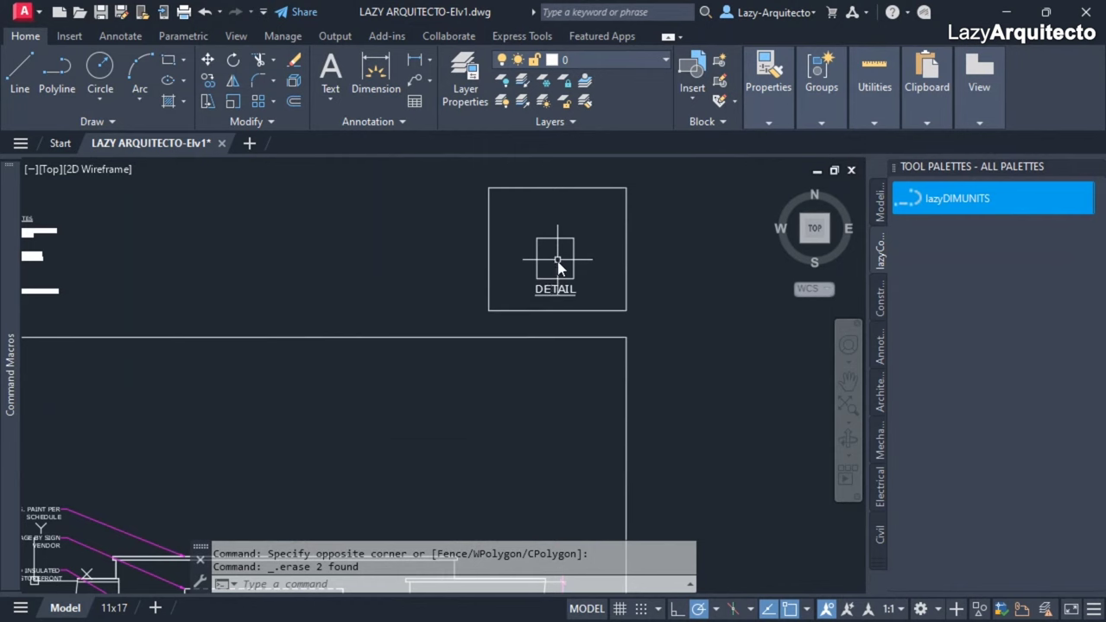
mouse_move(557, 260)
middle_mouse_down()
mouse_move(566, 282)
mouse_move(632, 291)
middle_mouse_up()
type("DLI")
key("Return")
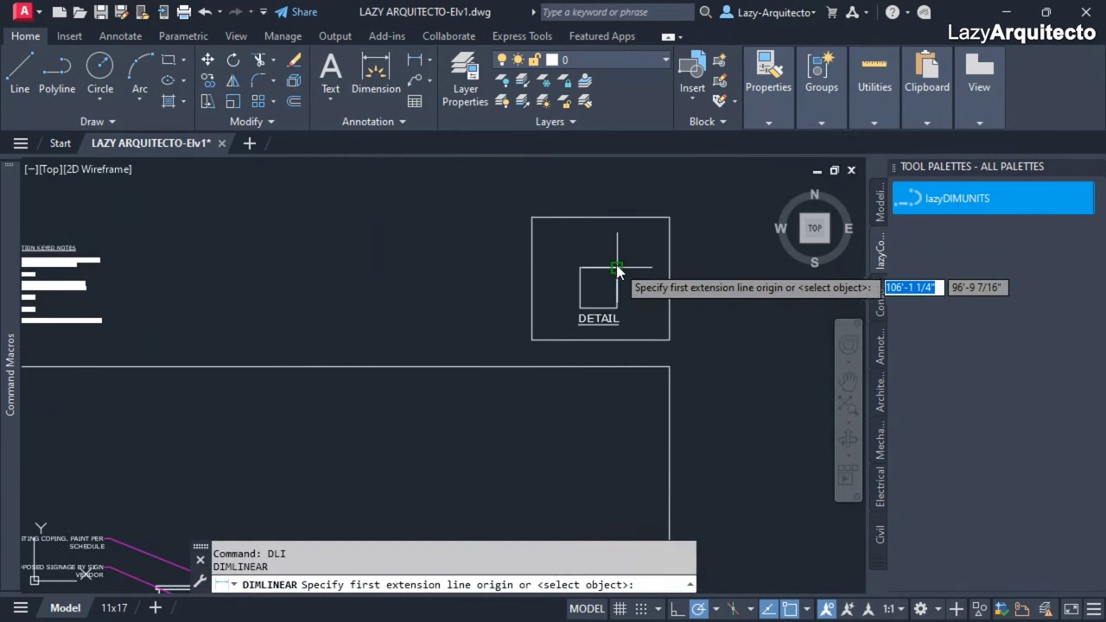
left_click(616, 268)
left_click(617, 307)
key("Escape")
Dimension the DETAIL box's right edge, placing the 82 dimension beside it
scroll(628, 279, "down", 2)
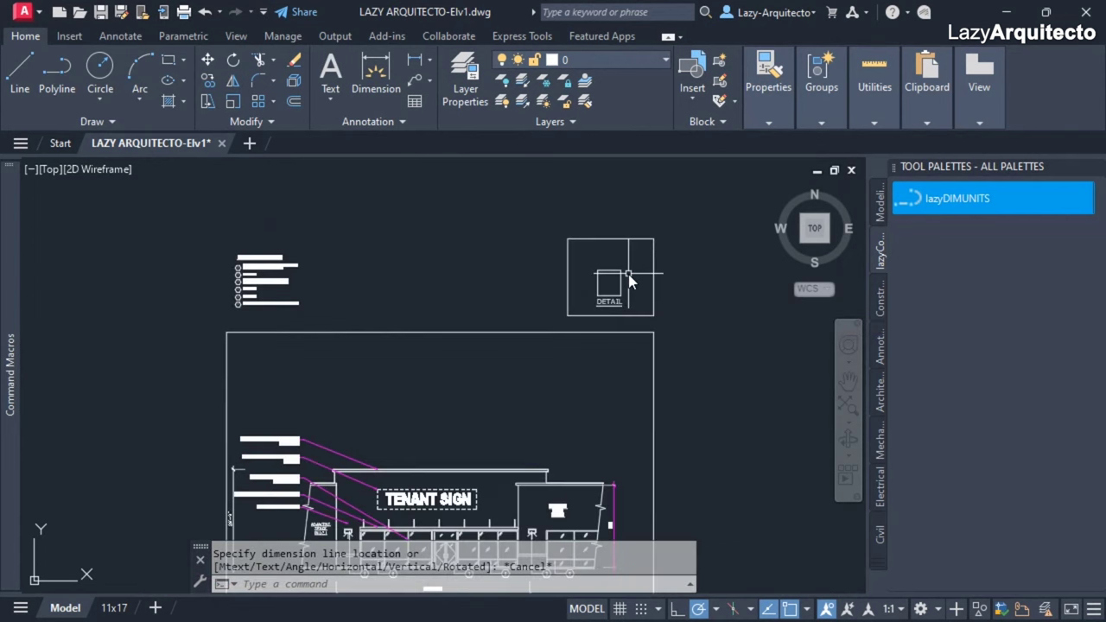
scroll(630, 278, "up", 3)
key("Return")
left_click(597, 259)
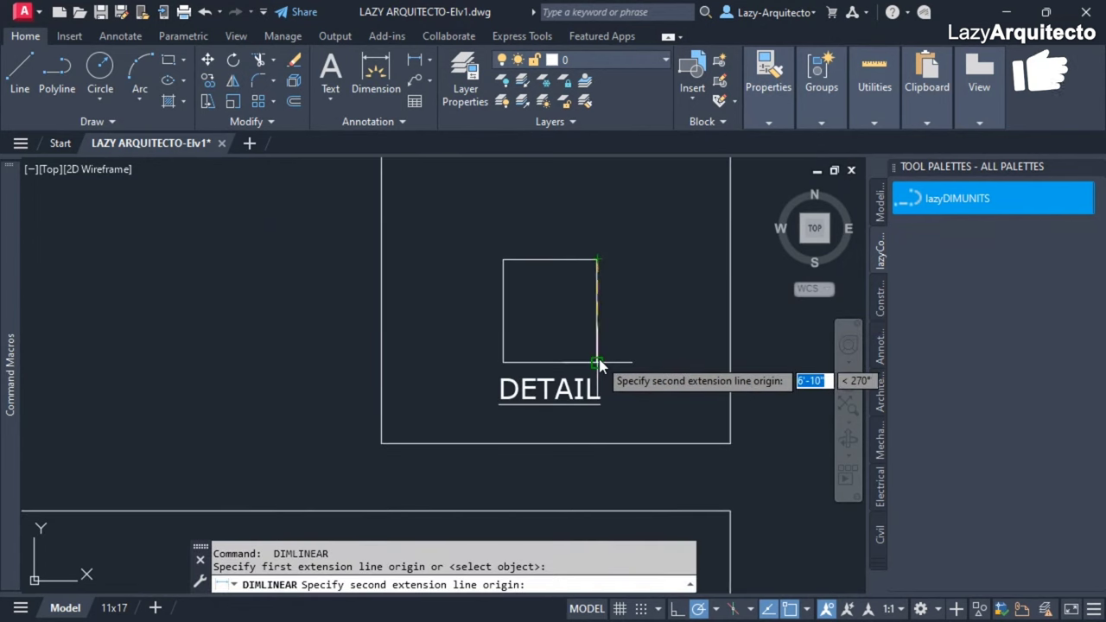
left_click(597, 363)
left_click(659, 358)
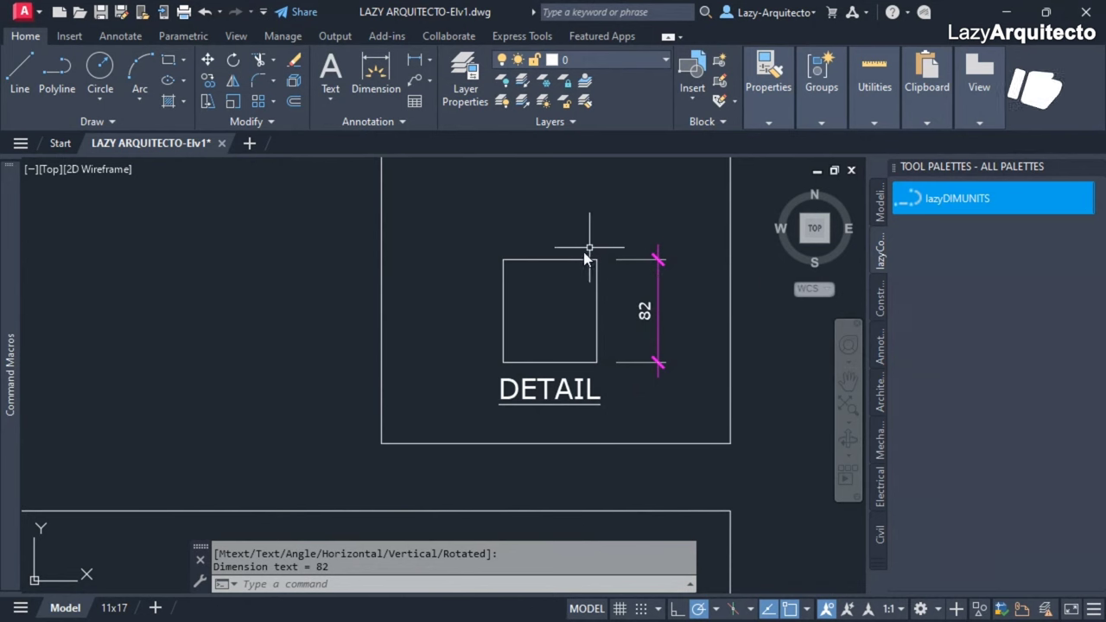
scroll(637, 227, "down", 5)
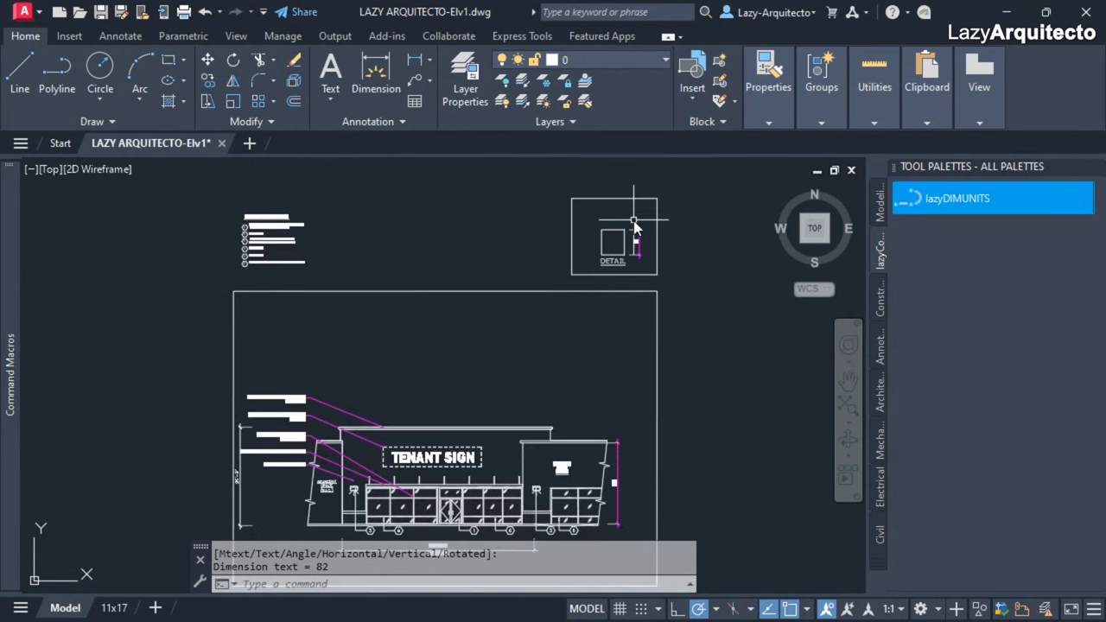
scroll(636, 227, "down", 6)
scroll(624, 288, "up", 10)
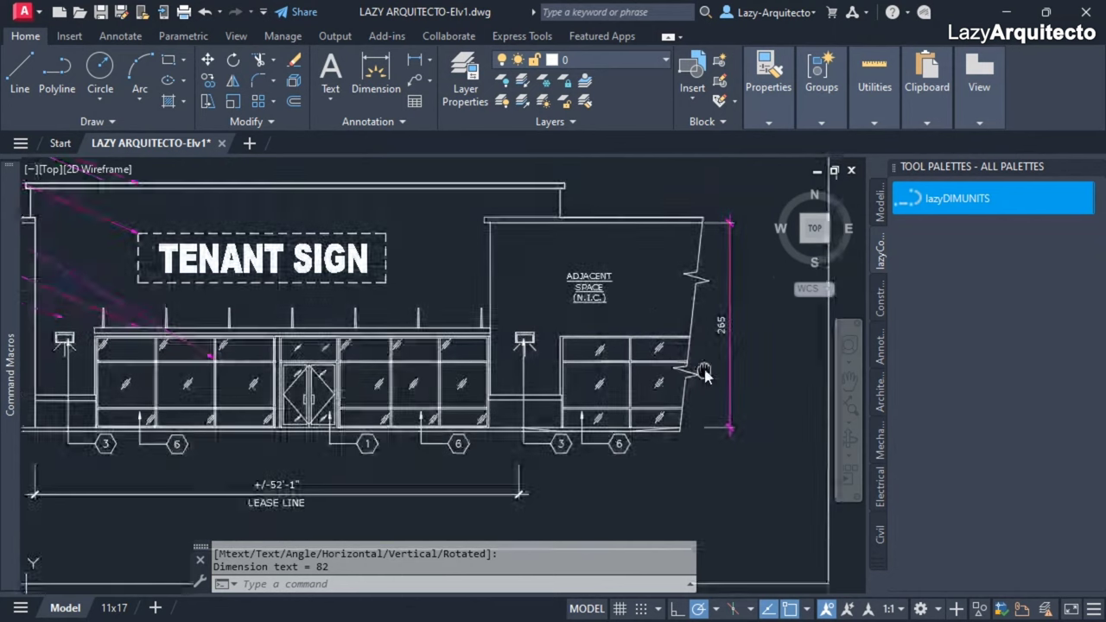
Start a DLI dimension on the wall's corners and cancel the duplicate 265 dimension
type("DLI")
key("Return")
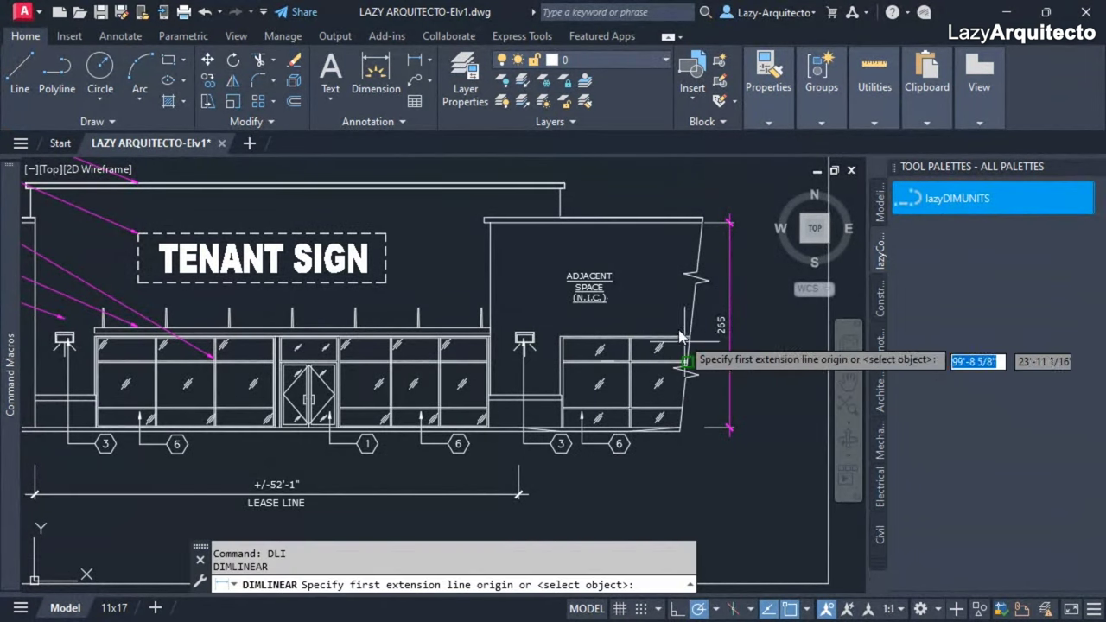
left_click(490, 220)
left_click(489, 428)
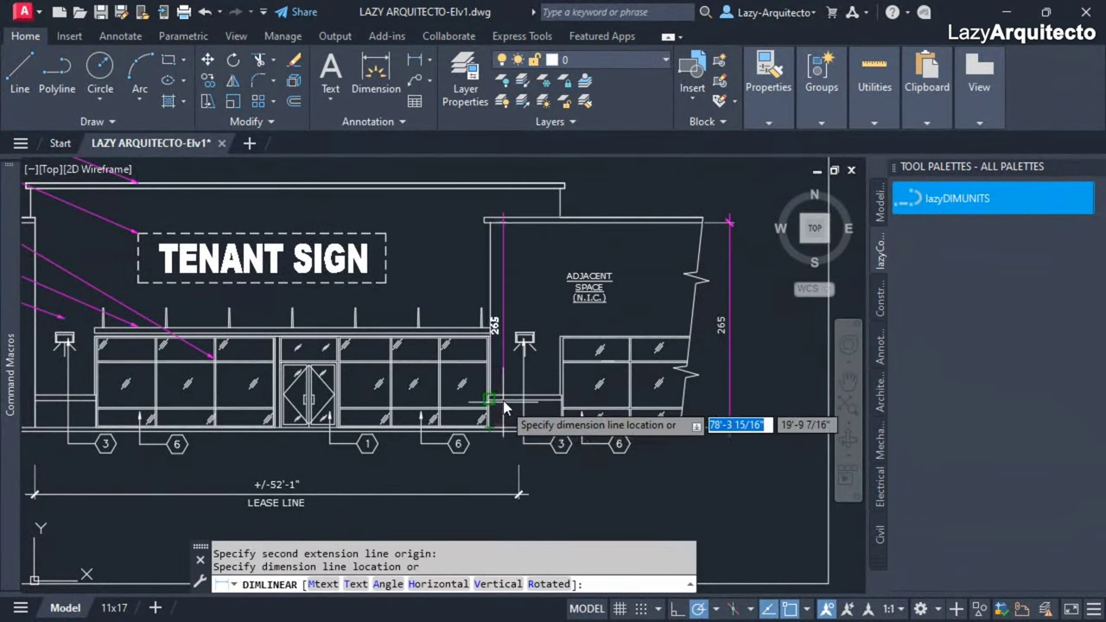
scroll(647, 360, "down", 2)
scroll(671, 346, "up", 5)
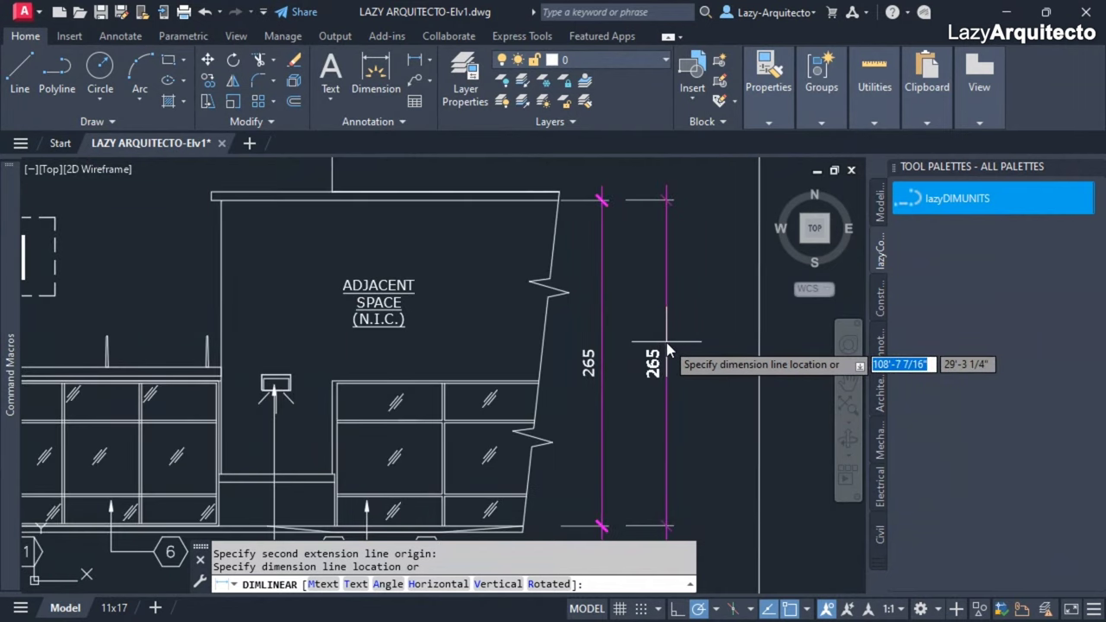
key("Escape")
scroll(623, 377, "down", 3)
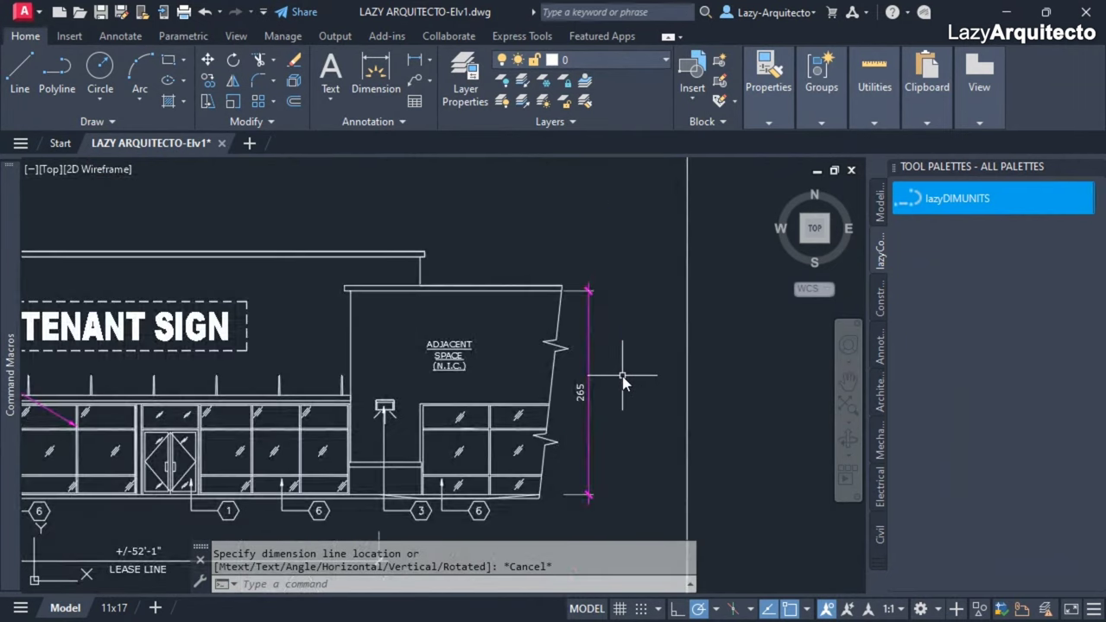
Toggle to feet-and-inches and add a 21'-11" height dimension beside the adjacent space
left_click(957, 199)
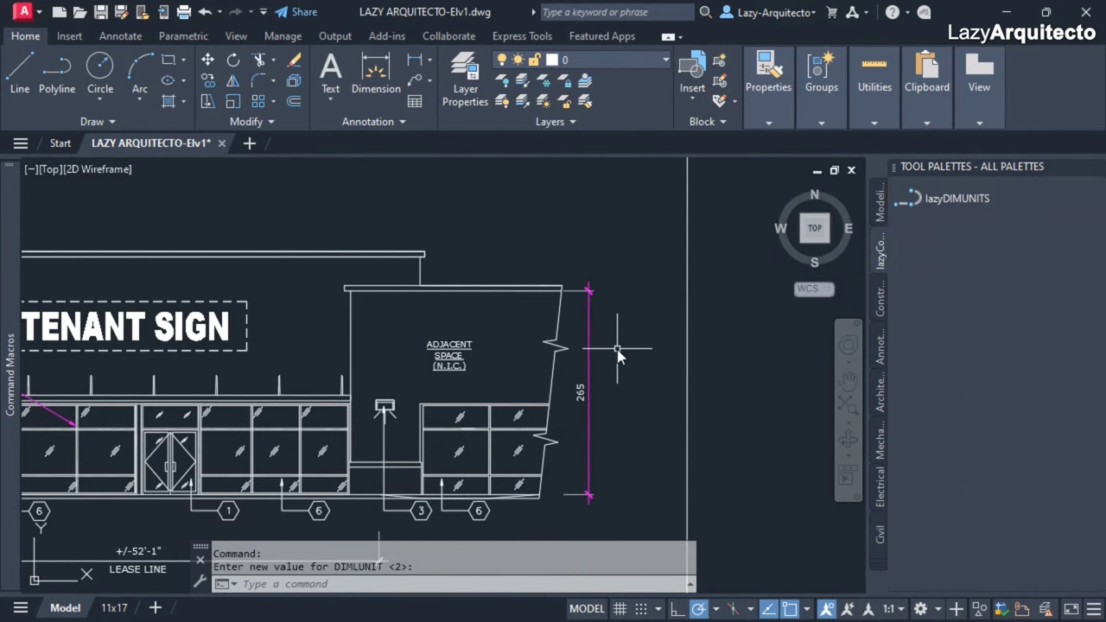
type("DIMLI")
key("Return")
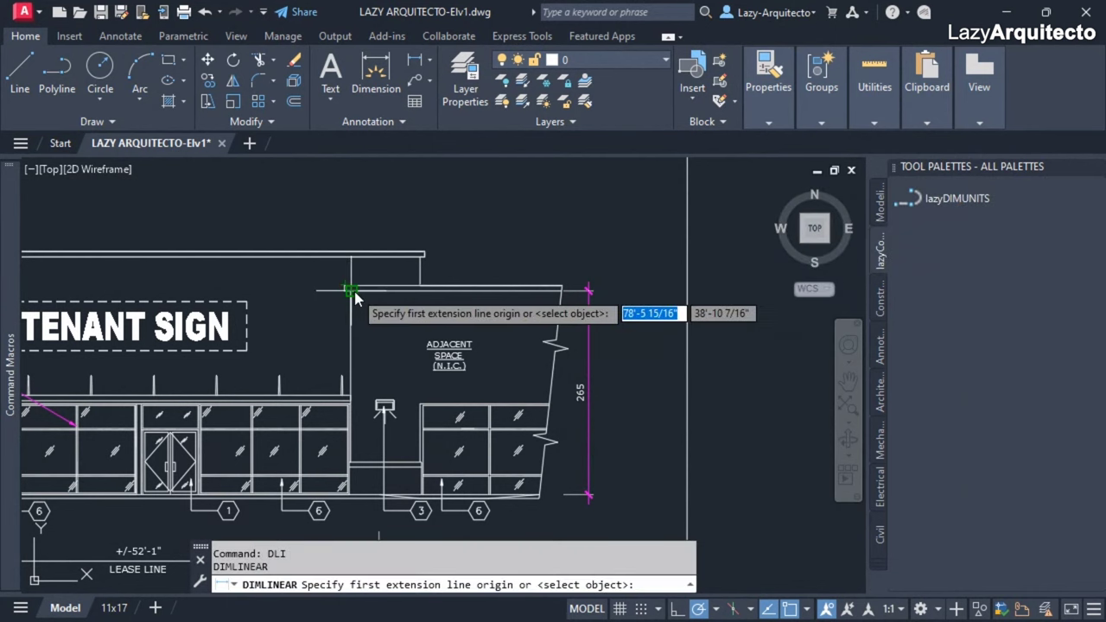
left_click(350, 292)
left_click(350, 494)
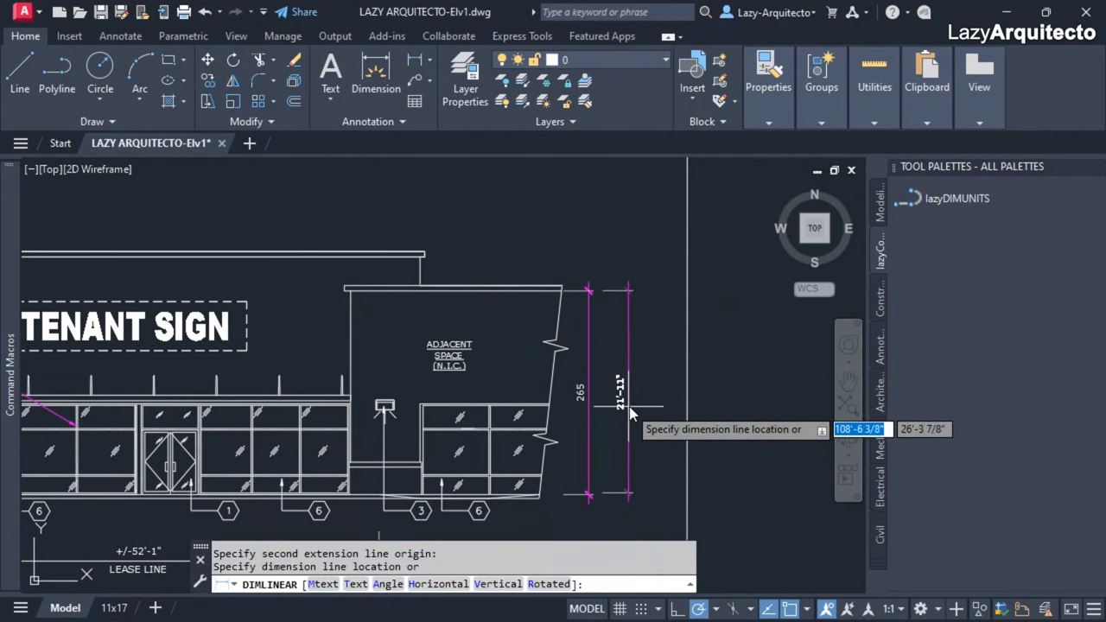
left_click(623, 396)
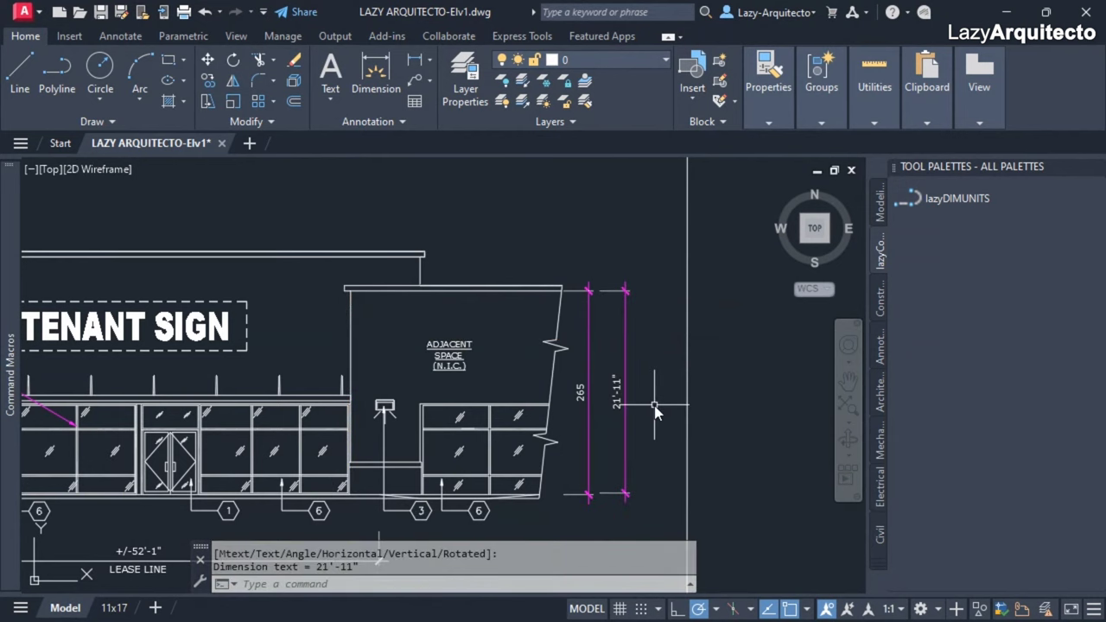
Pan to the DETAIL box, toggle back to decimal, and start dimensioning its top-left corner
middle_click_drag(649, 172, 666, 383)
scroll(671, 254, "up", 3)
middle_click_drag(671, 254, 634, 320)
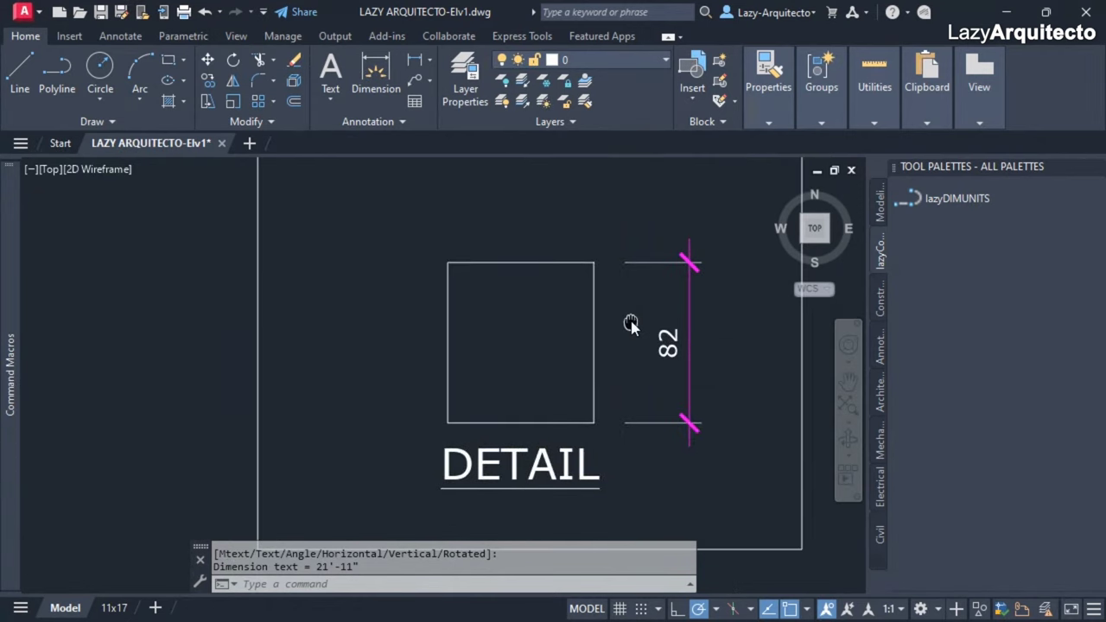
left_click(960, 198)
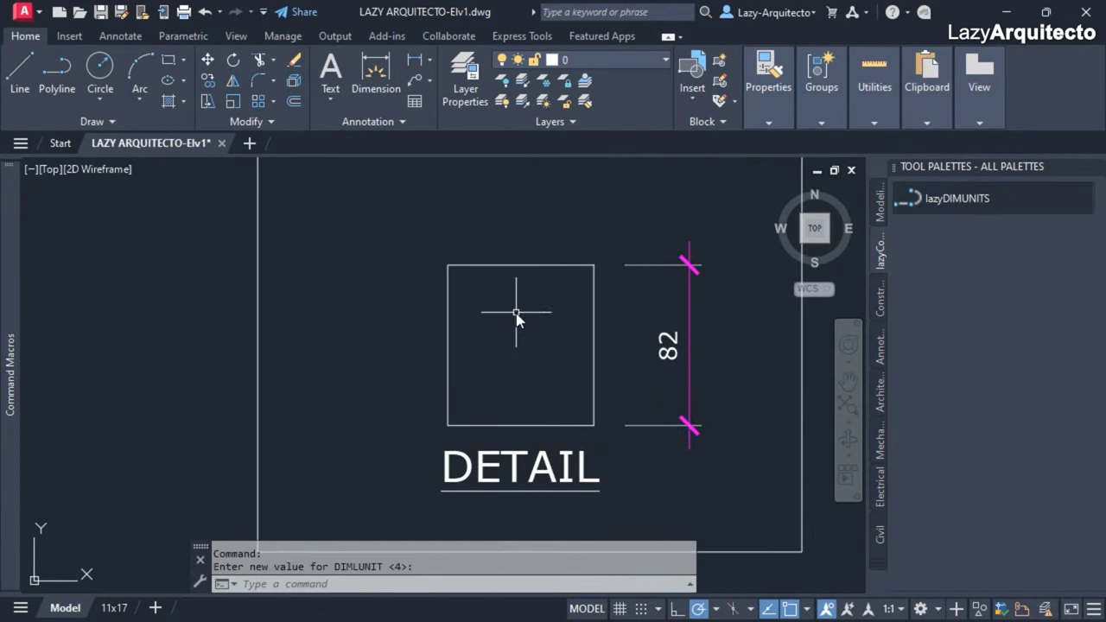
left_click(448, 267)
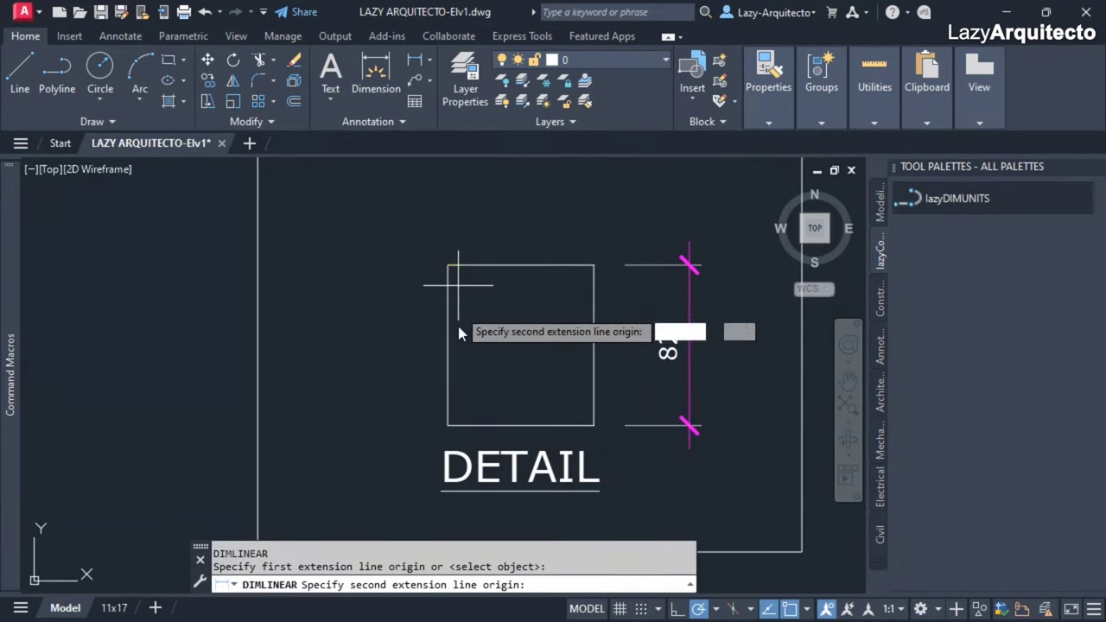